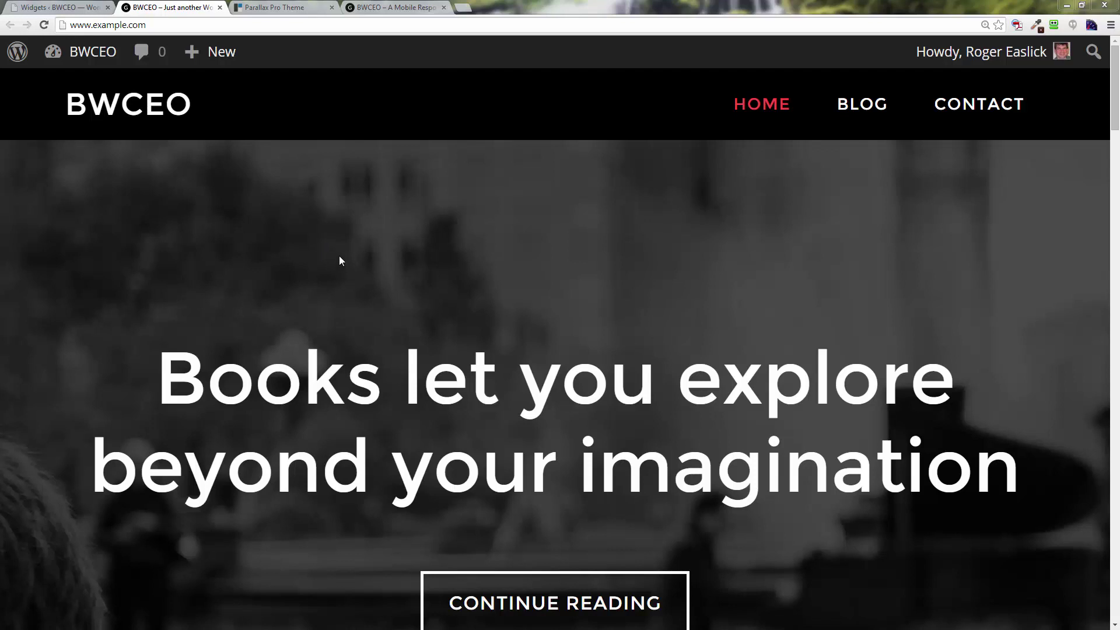
Switch back to the Widgets admin page showing the 'Books are the gateway to adventure' widget
{"action": "left_click", "coordinate": [60, 9]}
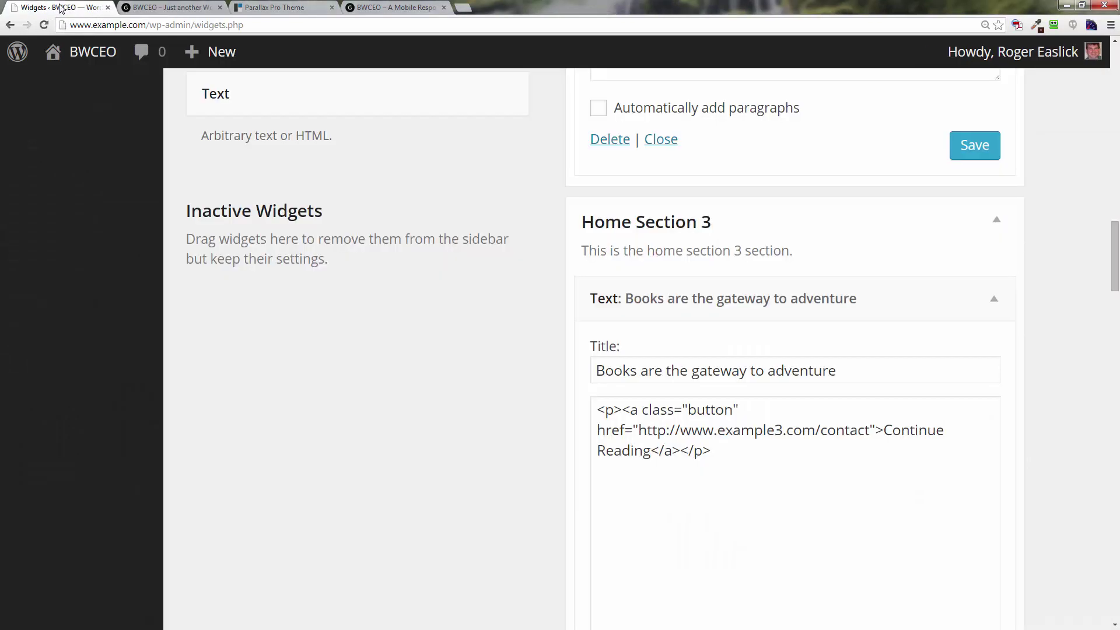
{"action": "mouse_move", "coordinate": [100, 58]}
{"action": "left_click_drag", "start_coordinate": [1114, 235], "coordinate": [1115, 63]}
{"action": "mouse_move", "coordinate": [145, 328]}
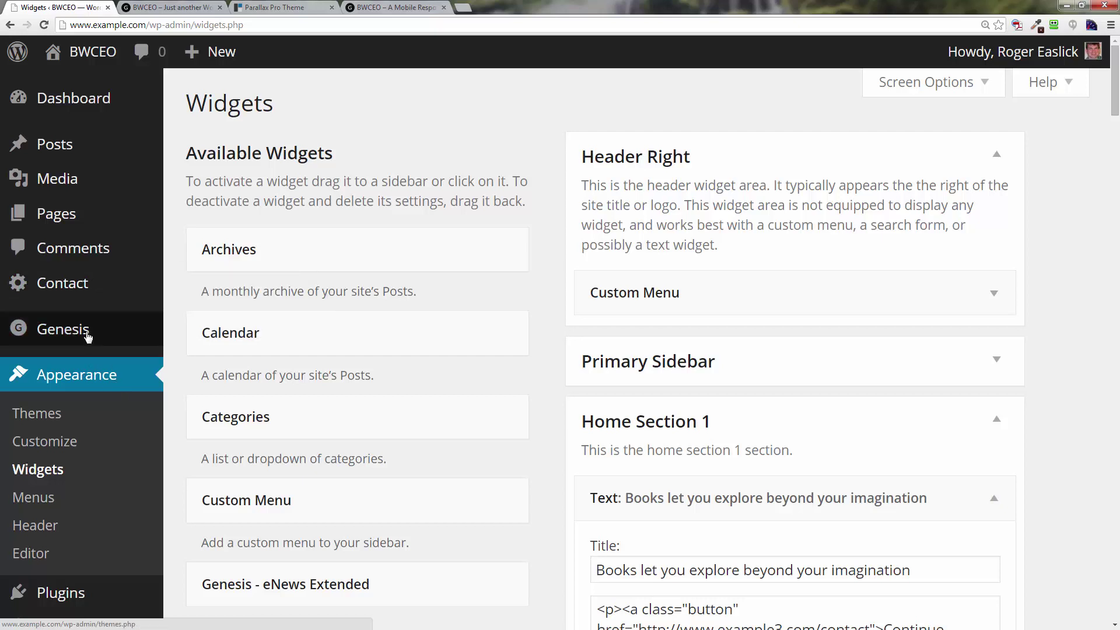
{"action": "mouse_move", "coordinate": [87, 335]}
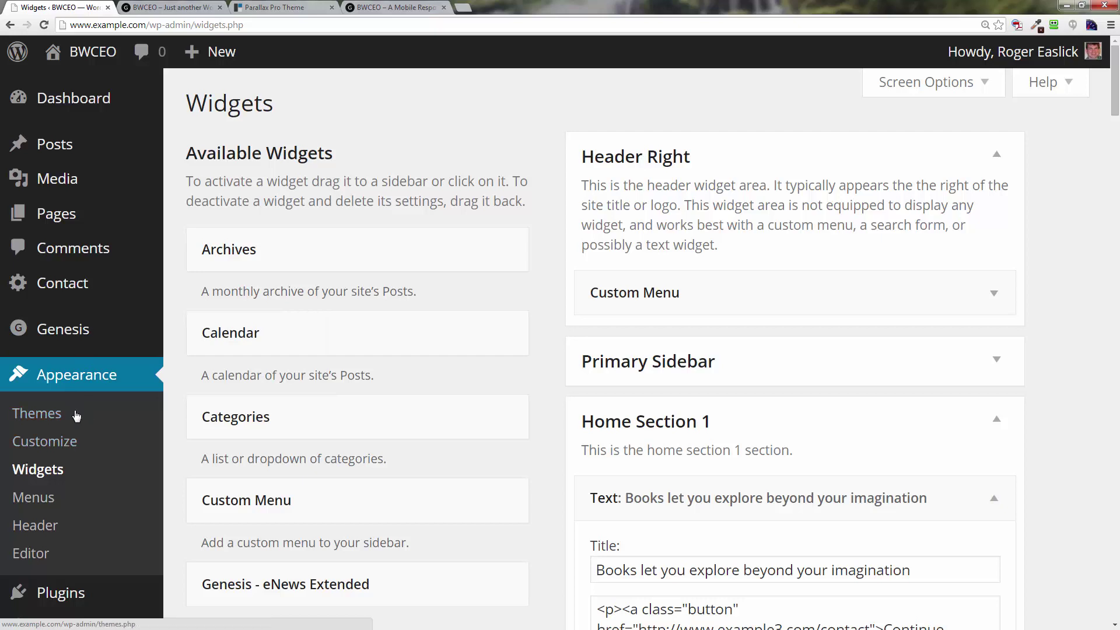
Open Customizer Background Images and bring up Featured Section 1's image replacement options
{"action": "left_click", "coordinate": [70, 448]}
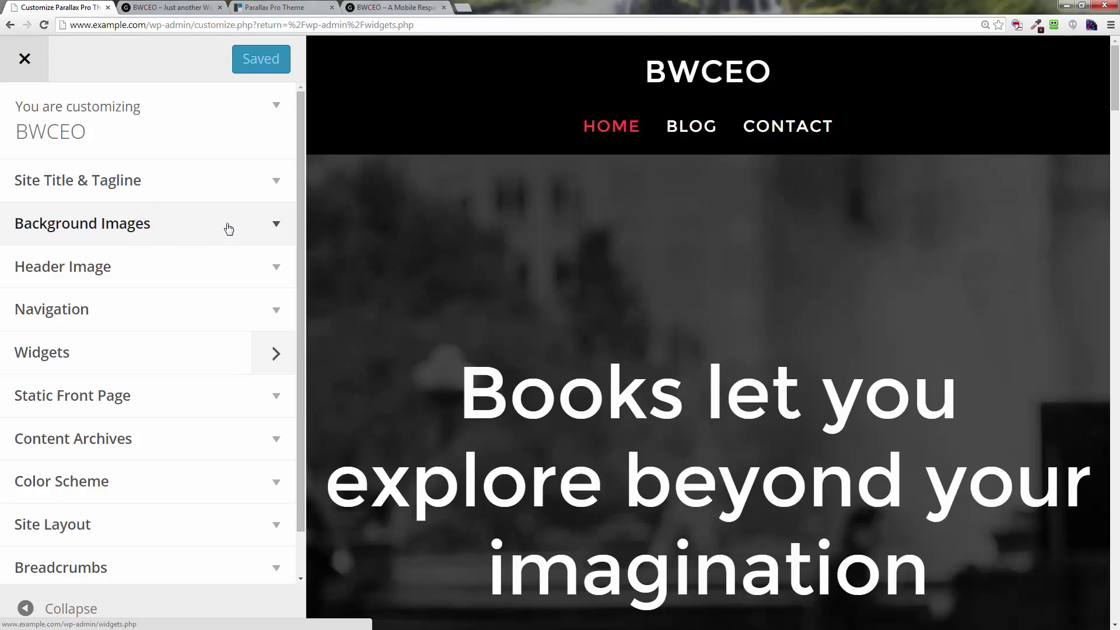
{"action": "left_click", "coordinate": [278, 230]}
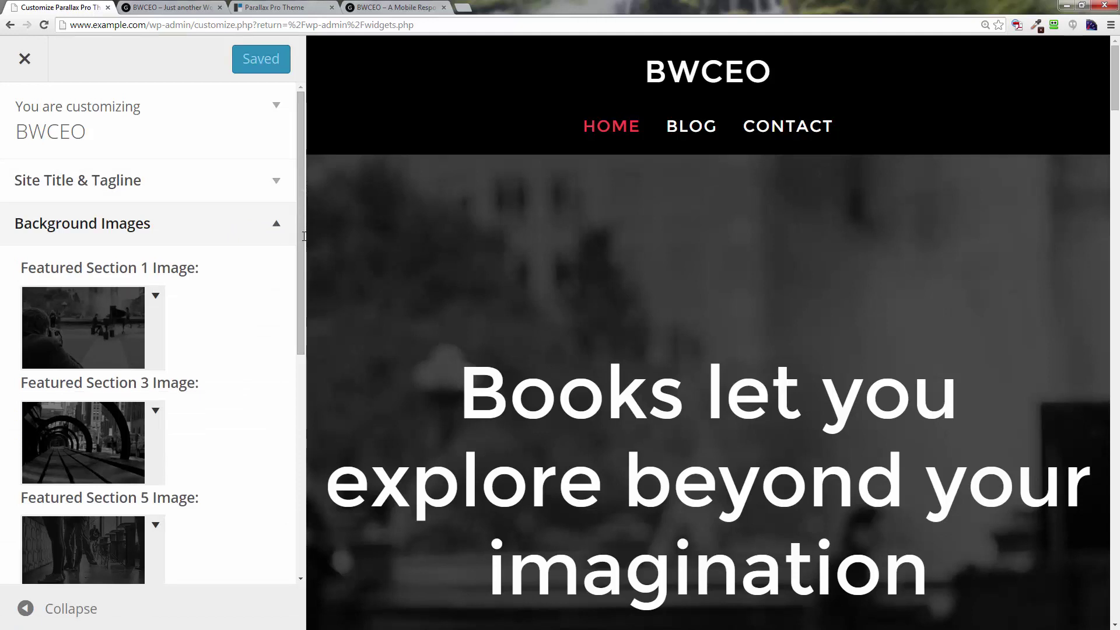
{"action": "scroll", "coordinate": [300, 236], "scroll_direction": "down", "scroll_amount": 2}
{"action": "scroll", "coordinate": [306, 303], "scroll_direction": "down", "scroll_amount": 3}
{"action": "scroll", "coordinate": [308, 270], "scroll_direction": "up", "scroll_amount": 3}
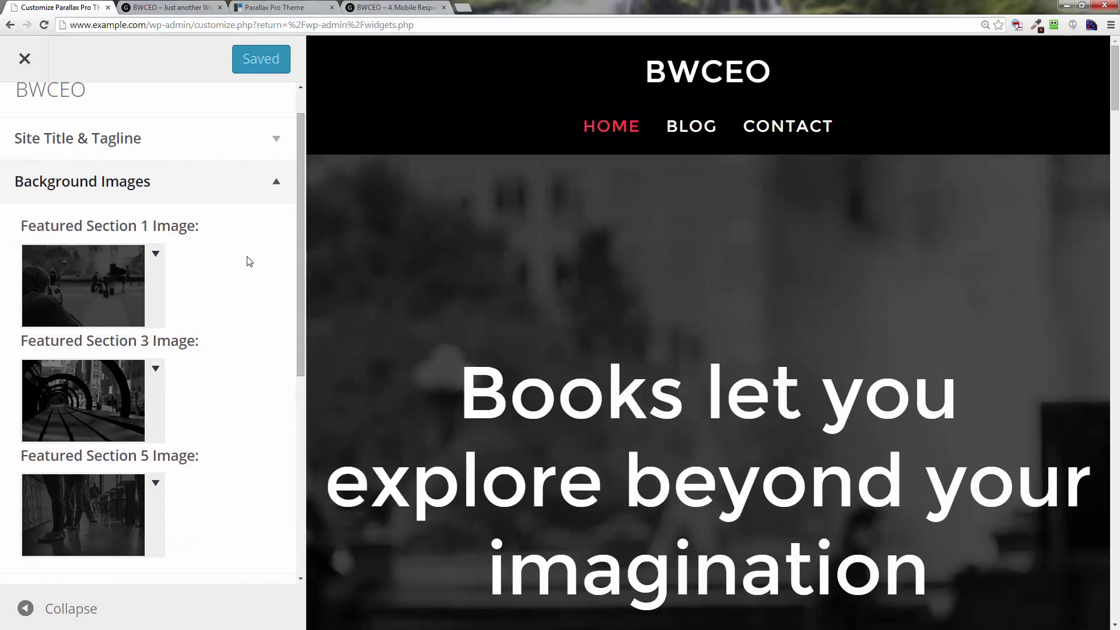
{"action": "left_click", "coordinate": [111, 267]}
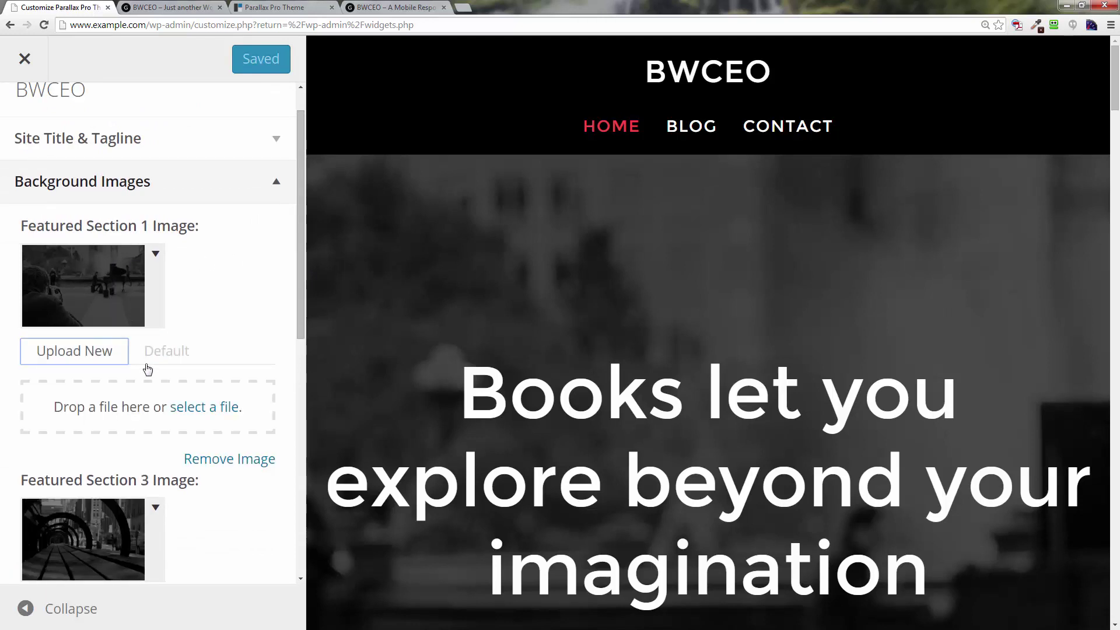
Upload timeless-books-wikimedia.jpg as the Featured Section 1 background image
{"action": "left_click", "coordinate": [202, 415]}
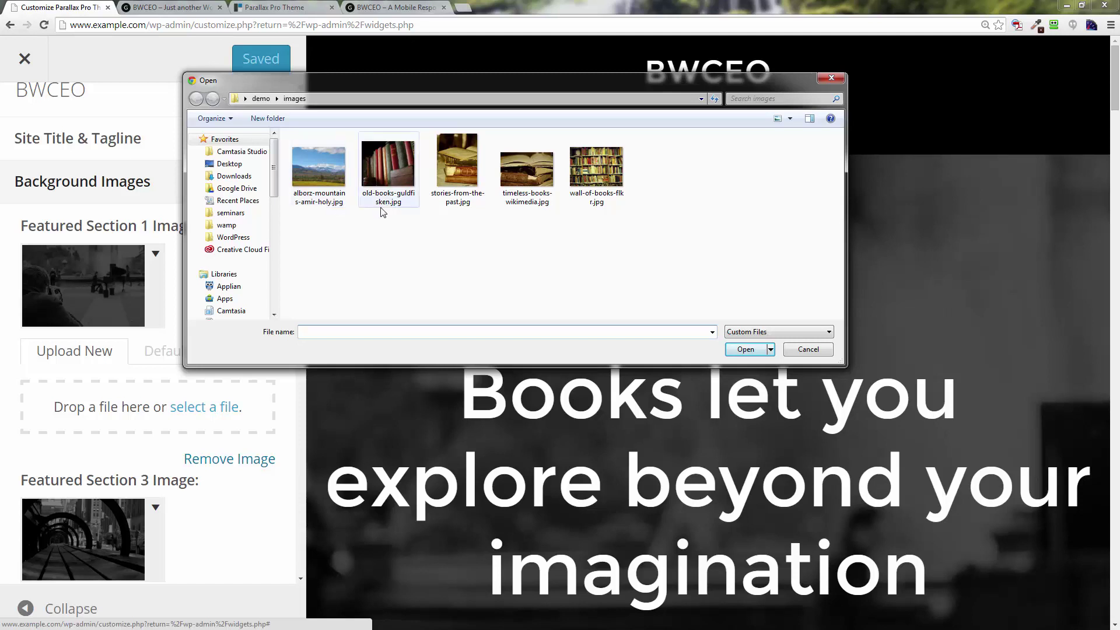
{"action": "left_click", "coordinate": [528, 202]}
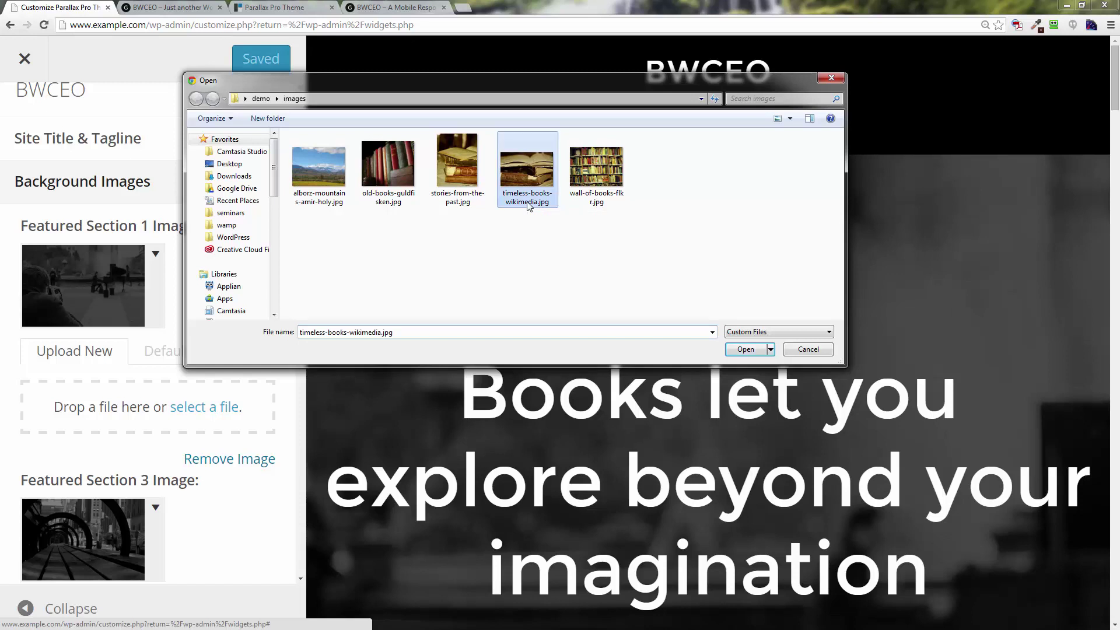
{"action": "left_click", "coordinate": [747, 350]}
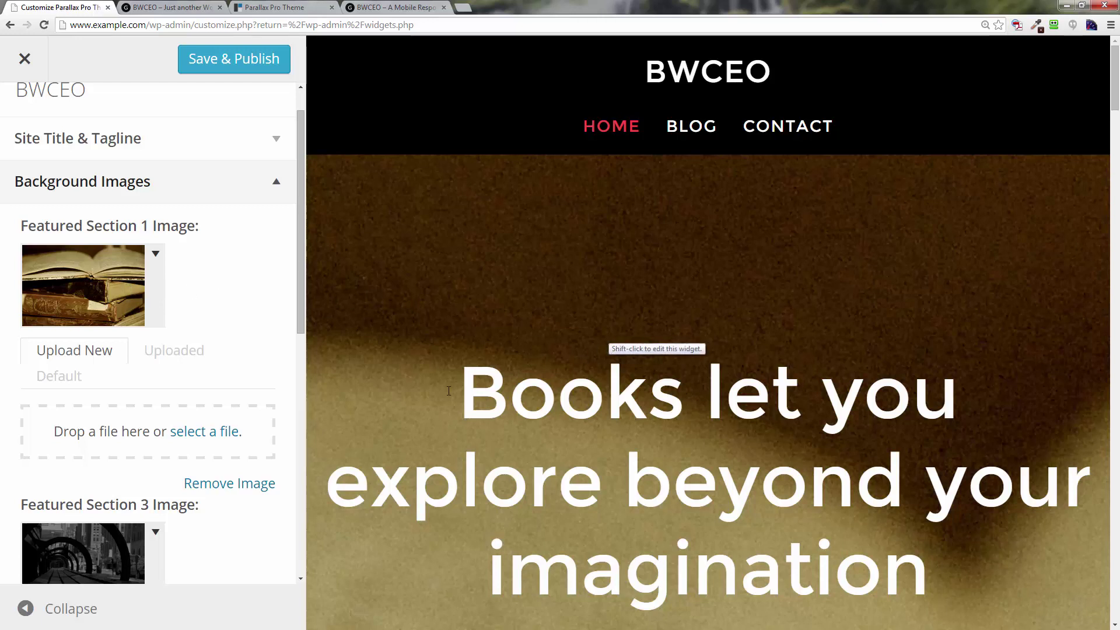
{"action": "scroll", "coordinate": [302, 323], "scroll_direction": "down", "scroll_amount": 1}
{"action": "scroll", "coordinate": [302, 323], "scroll_direction": "down", "scroll_amount": 3}
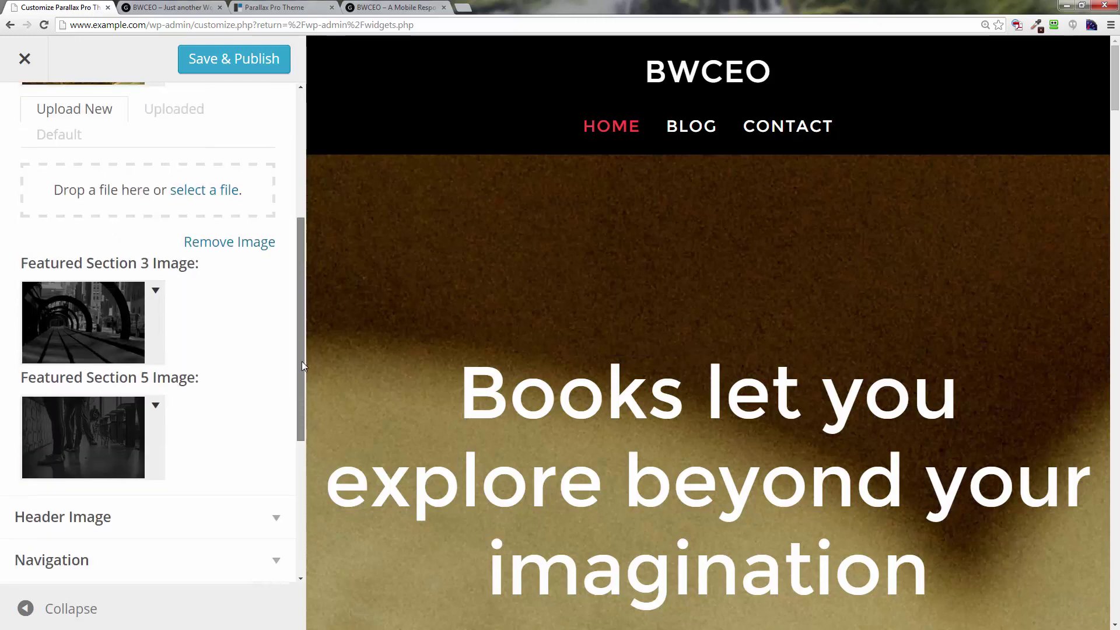
Upload stories-from-the-past.jpg as the Featured Section 3 background image
{"action": "left_click", "coordinate": [66, 319]}
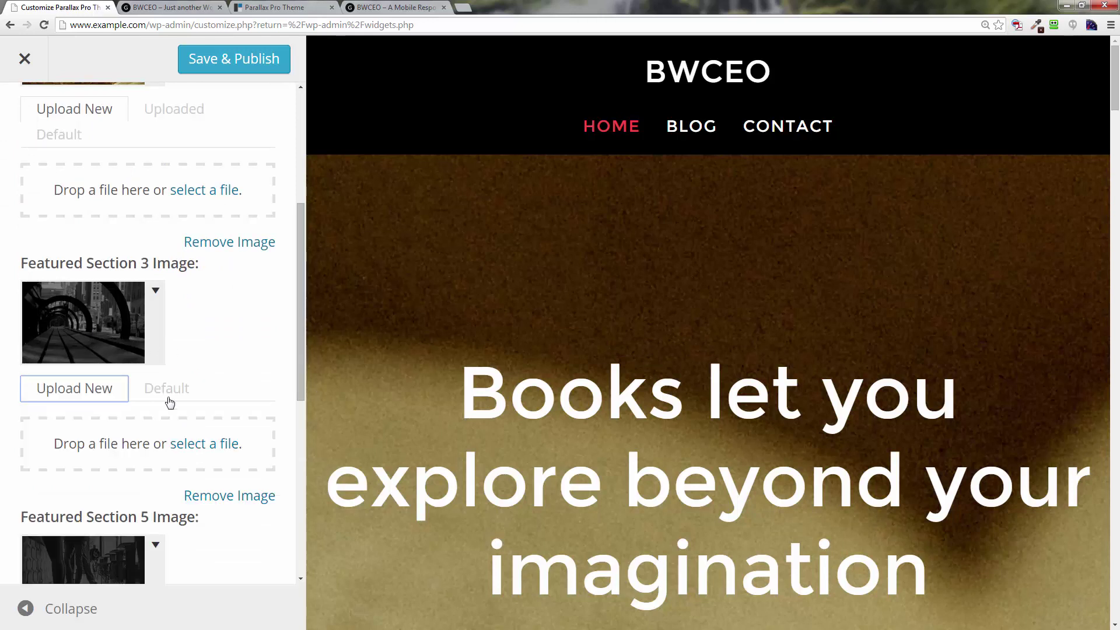
{"action": "left_click", "coordinate": [215, 448]}
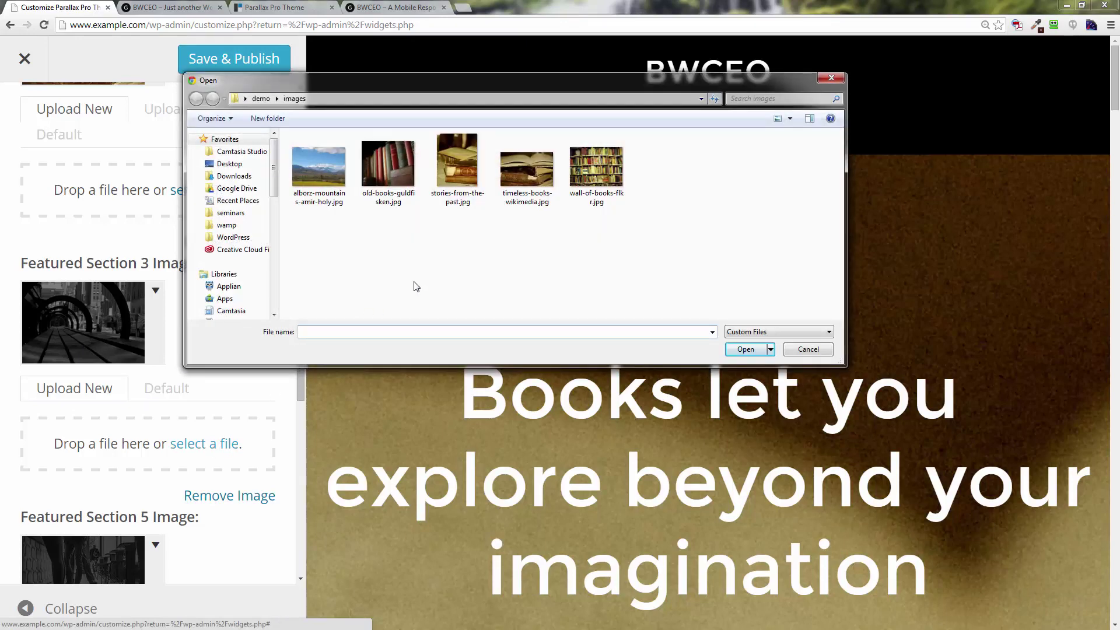
{"action": "left_click", "coordinate": [453, 188]}
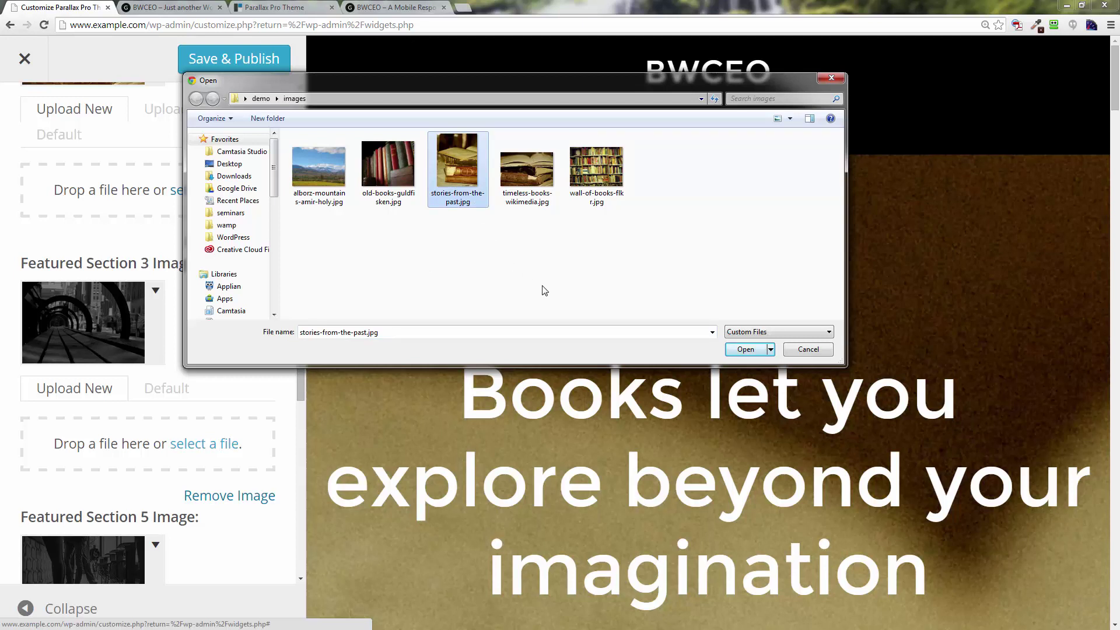
{"action": "left_click", "coordinate": [748, 350]}
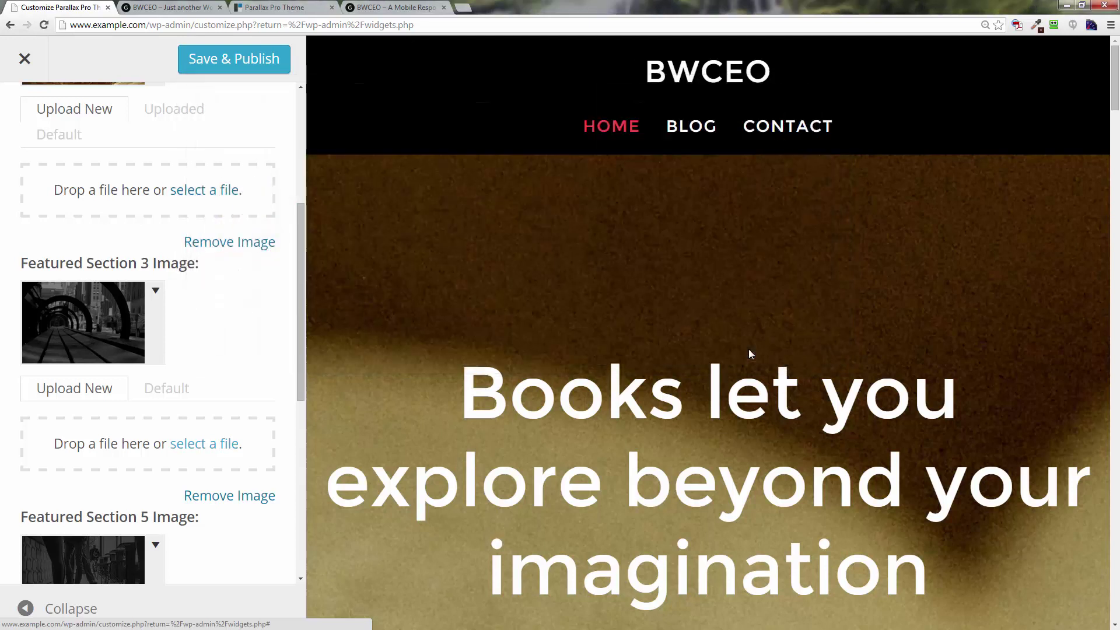
{"action": "left_click_drag", "start_coordinate": [1116, 93], "coordinate": [1115, 274]}
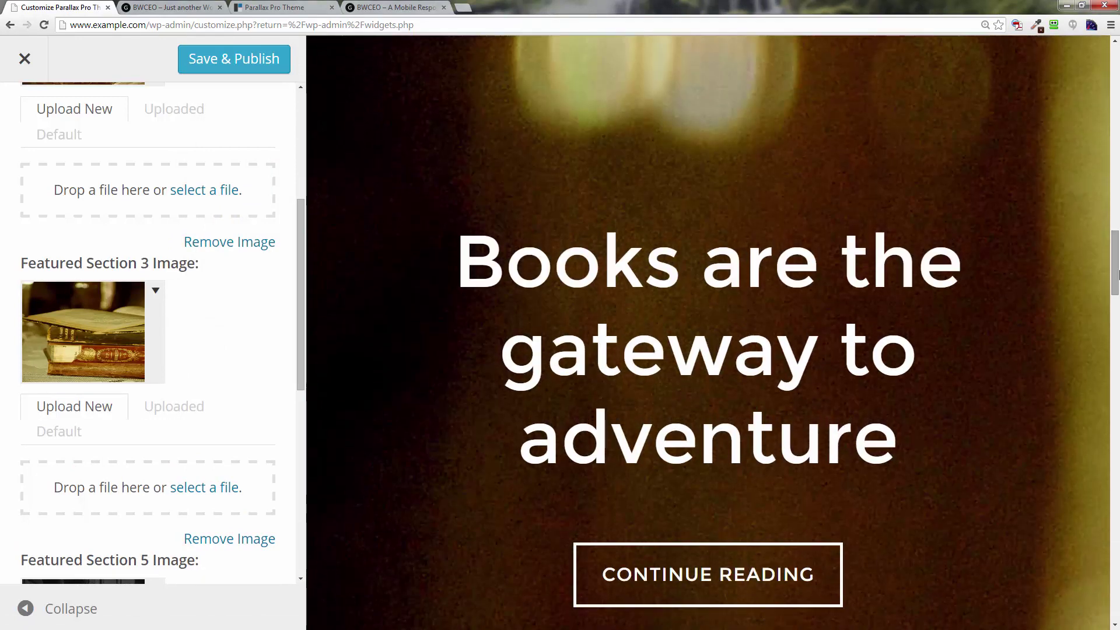
{"action": "left_click_drag", "start_coordinate": [299, 236], "coordinate": [300, 325]}
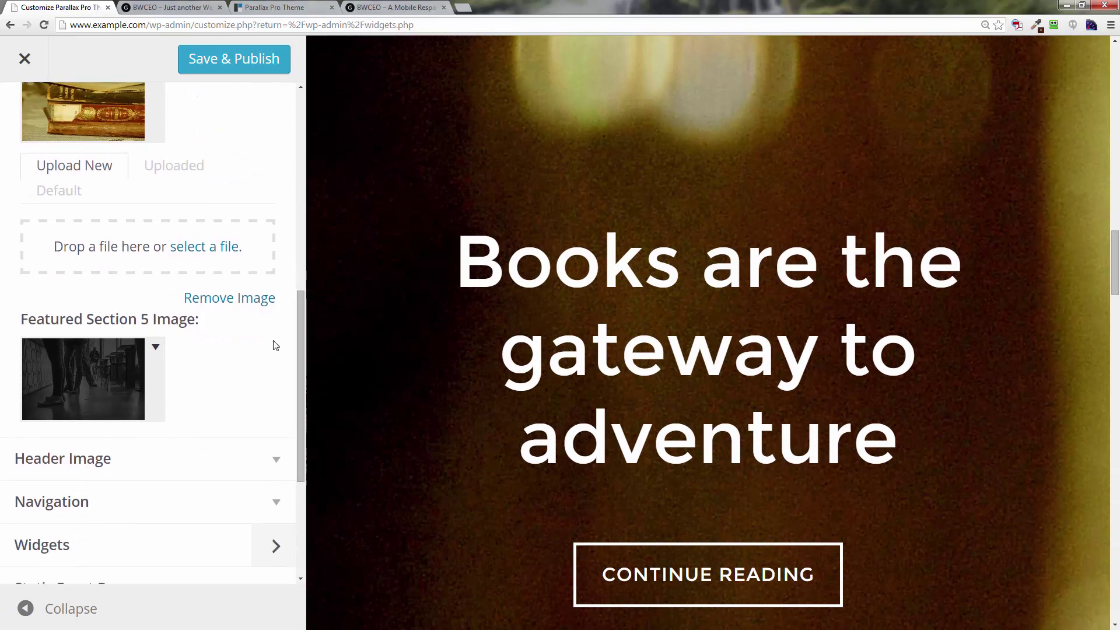
Upload alborz-mountains-amir-holy.jpg as the Featured Section 5 background image
{"action": "left_click", "coordinate": [75, 374]}
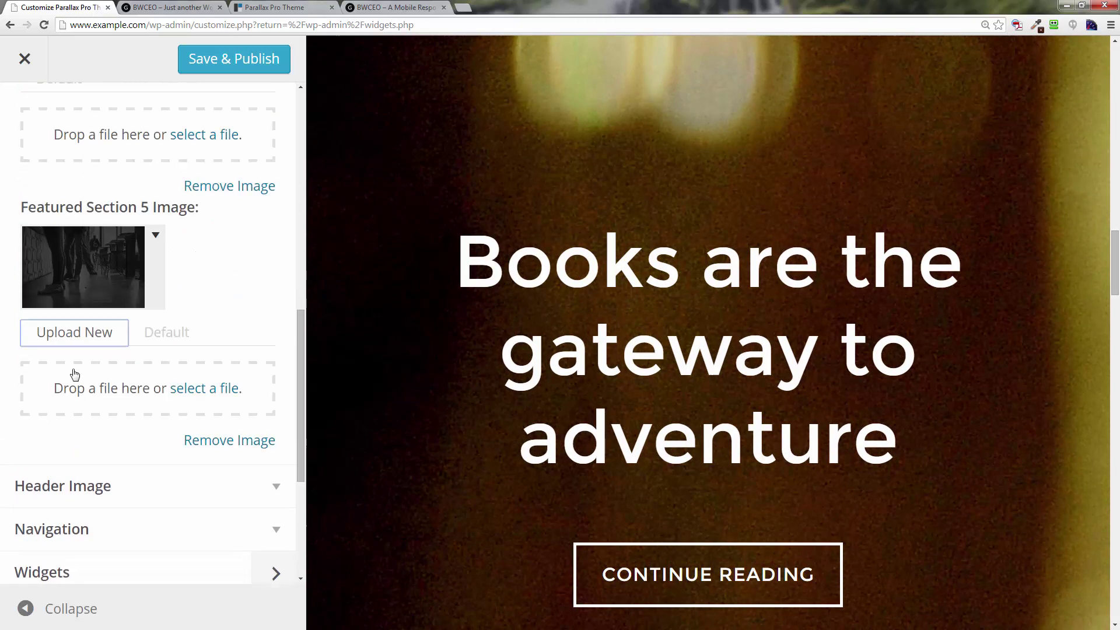
{"action": "left_click", "coordinate": [214, 389]}
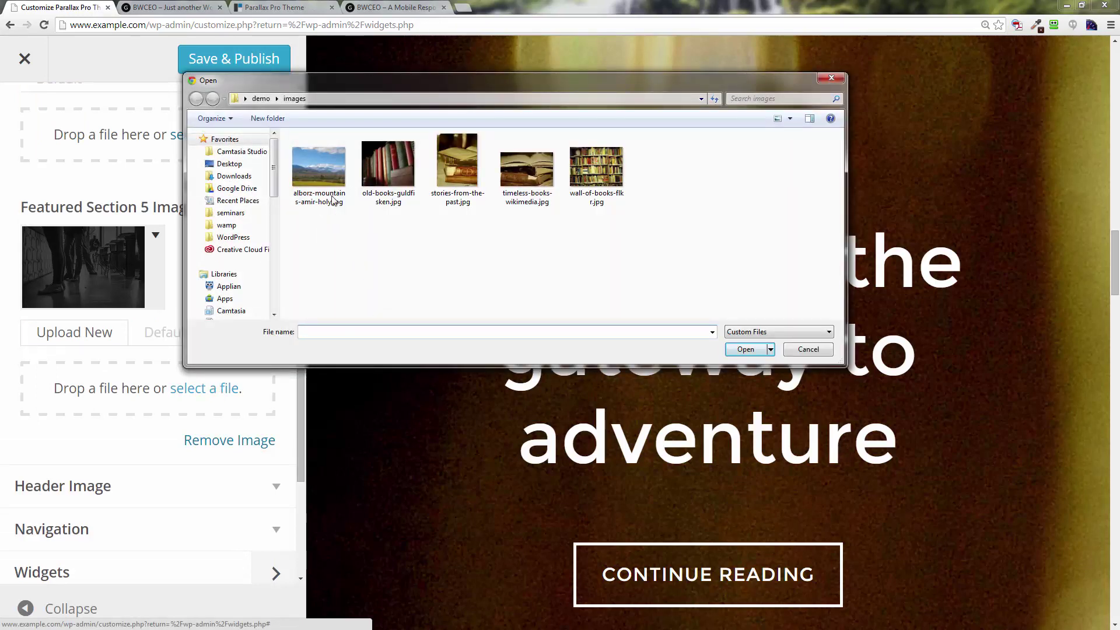
{"action": "left_click", "coordinate": [329, 174]}
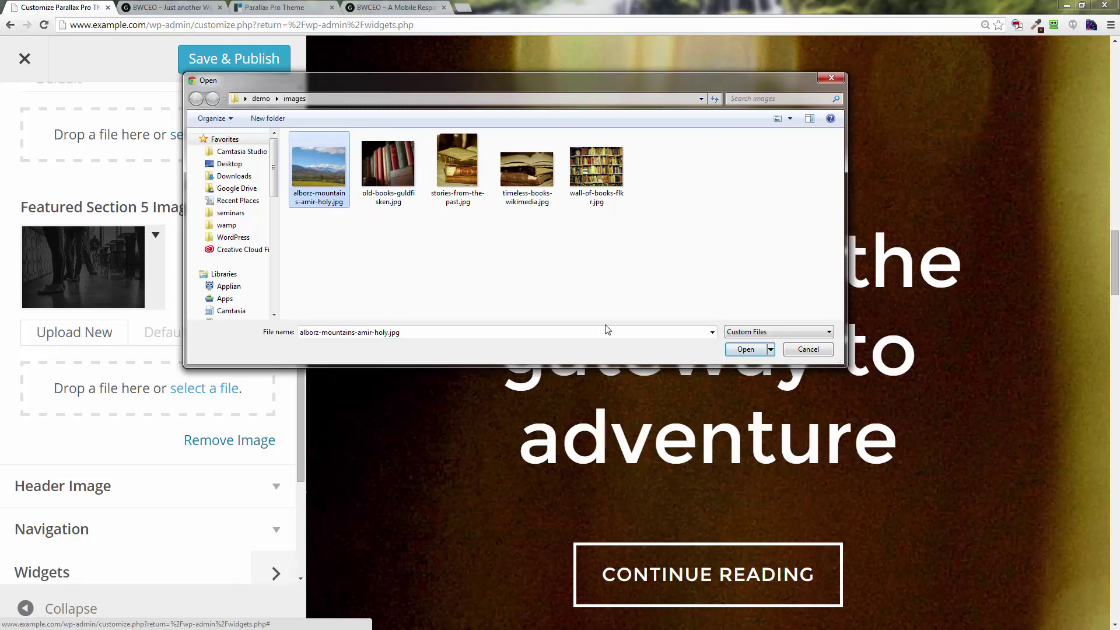
{"action": "left_click", "coordinate": [746, 350]}
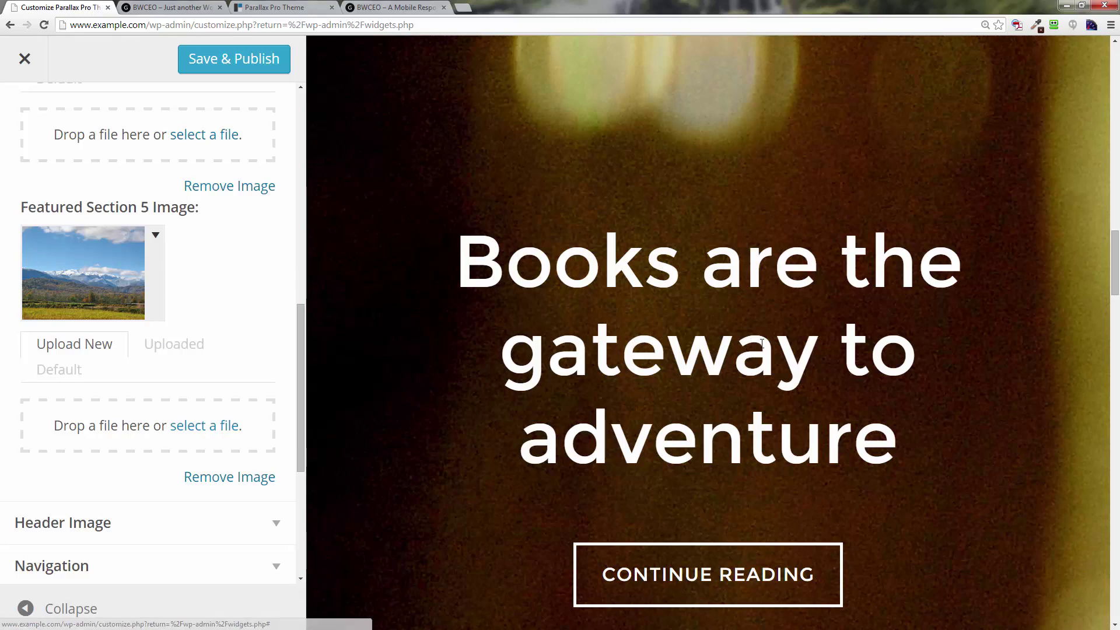
Save & Publish the Customizer changes and exit back to the Widgets page
{"action": "left_click_drag", "start_coordinate": [1116, 270], "coordinate": [1115, 577]}
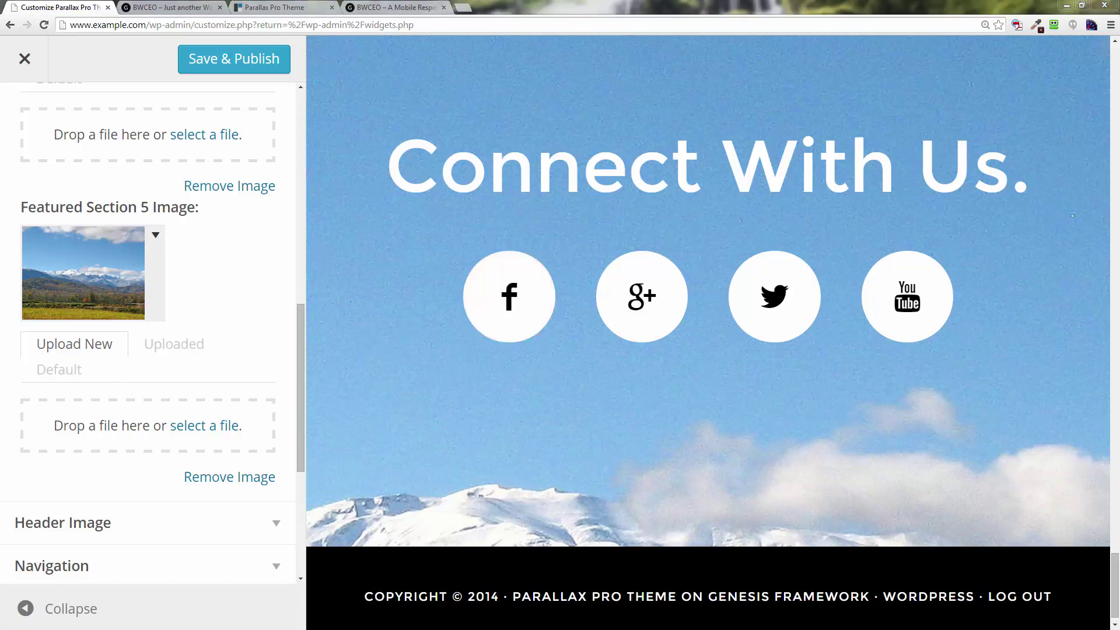
{"action": "left_click", "coordinate": [248, 74]}
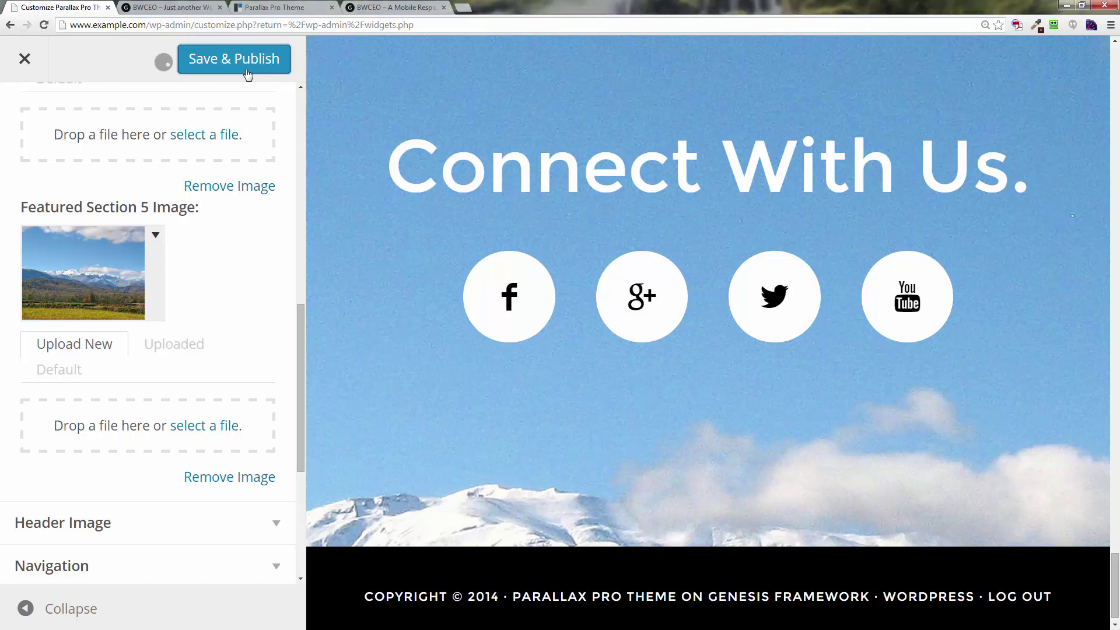
{"action": "left_click", "coordinate": [25, 60]}
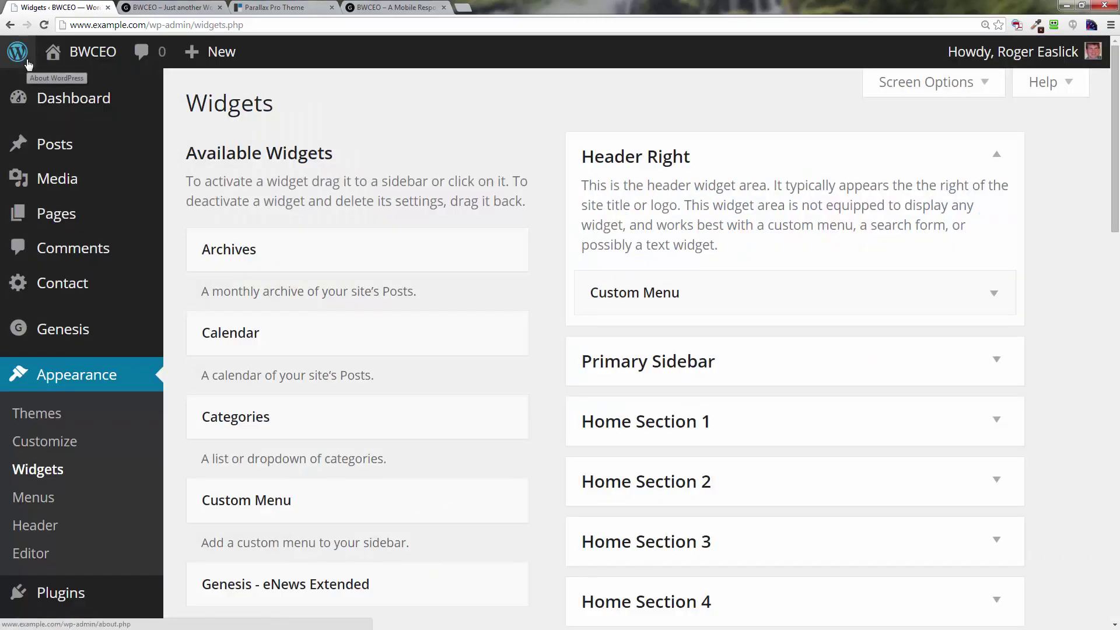
Reload the live BWCEO home page and scroll through the new section backgrounds
{"action": "left_click", "coordinate": [162, 11]}
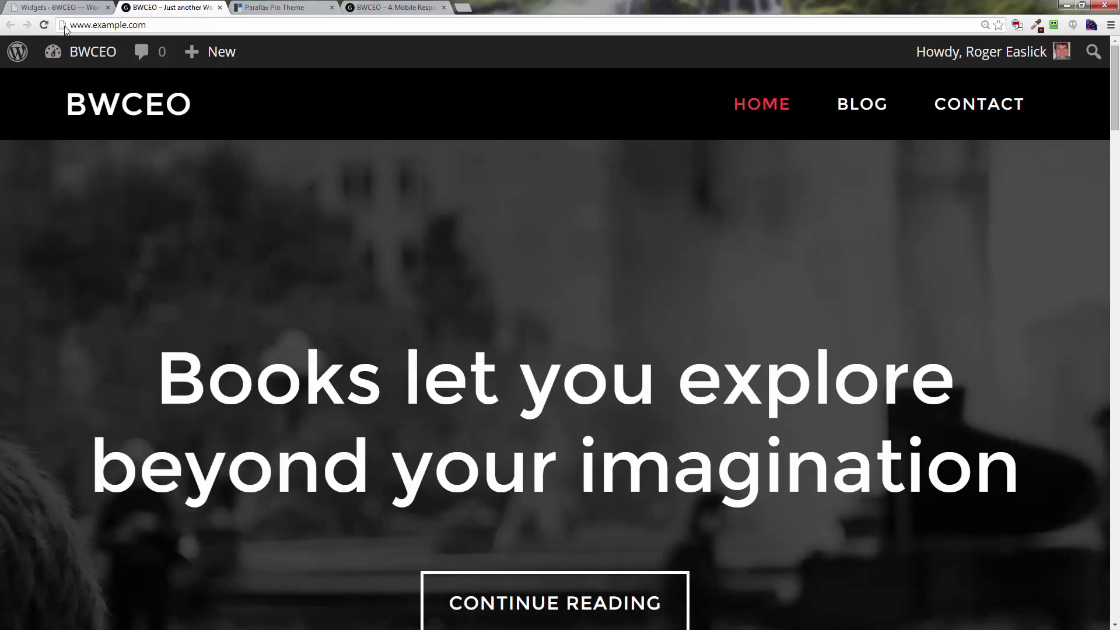
{"action": "left_click", "coordinate": [44, 26]}
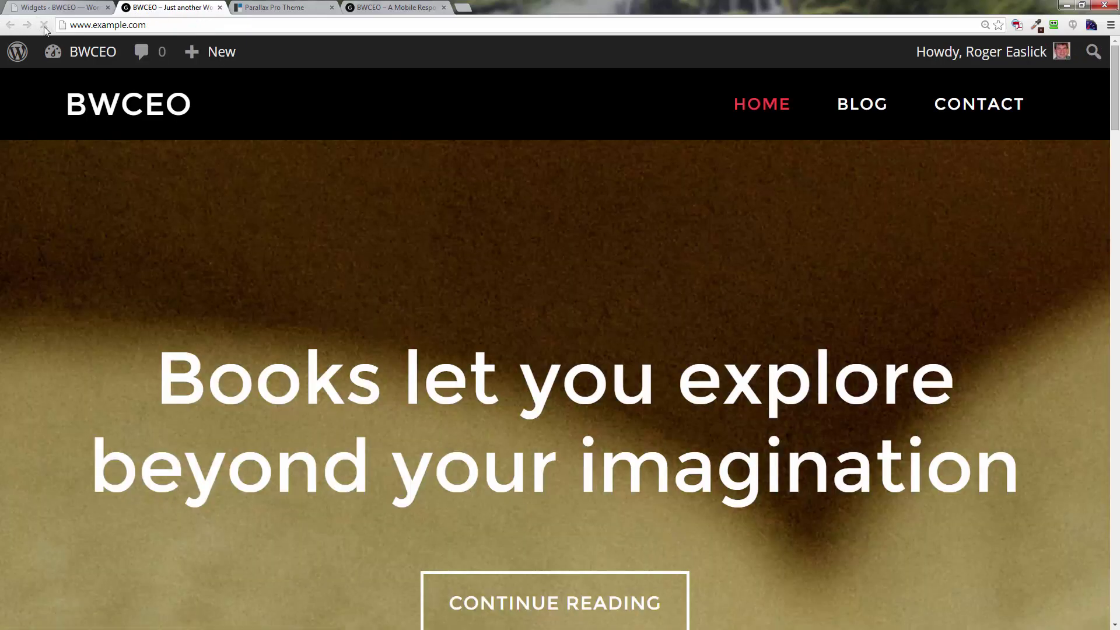
{"action": "scroll", "coordinate": [416, 227], "scroll_direction": "down", "scroll_amount": 2}
{"action": "scroll", "coordinate": [416, 228], "scroll_direction": "down", "scroll_amount": 15}
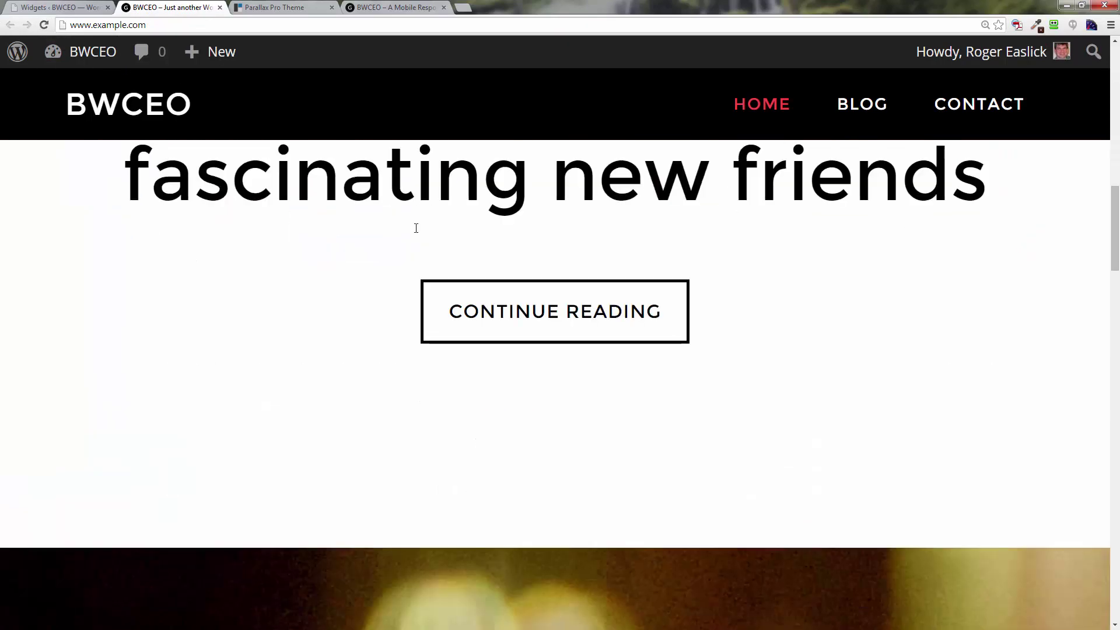
{"action": "scroll", "coordinate": [416, 228], "scroll_direction": "down", "scroll_amount": 15}
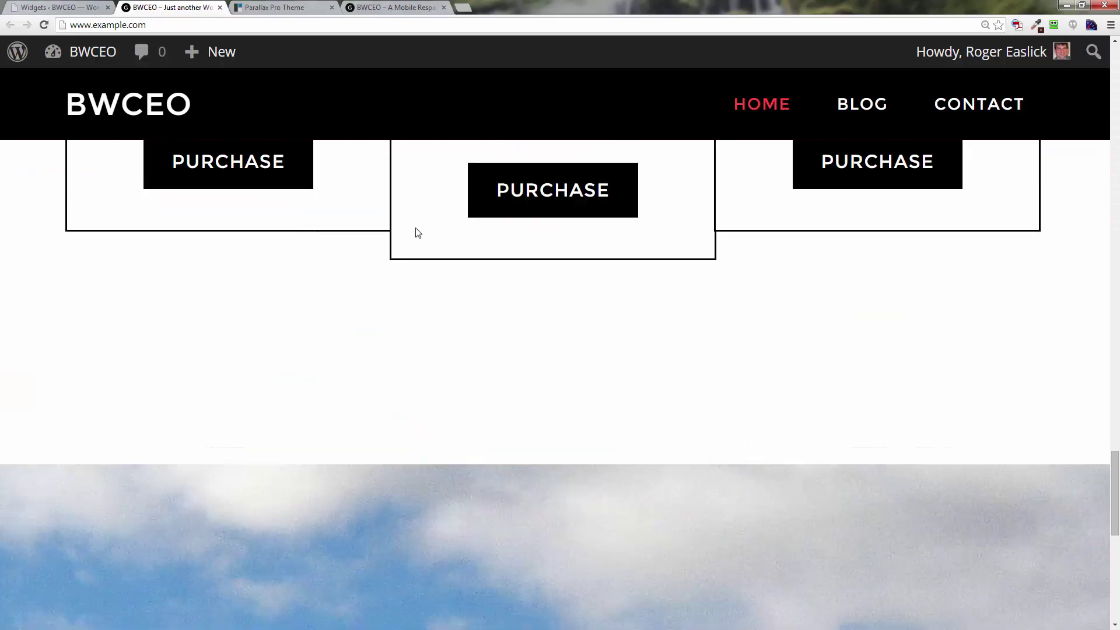